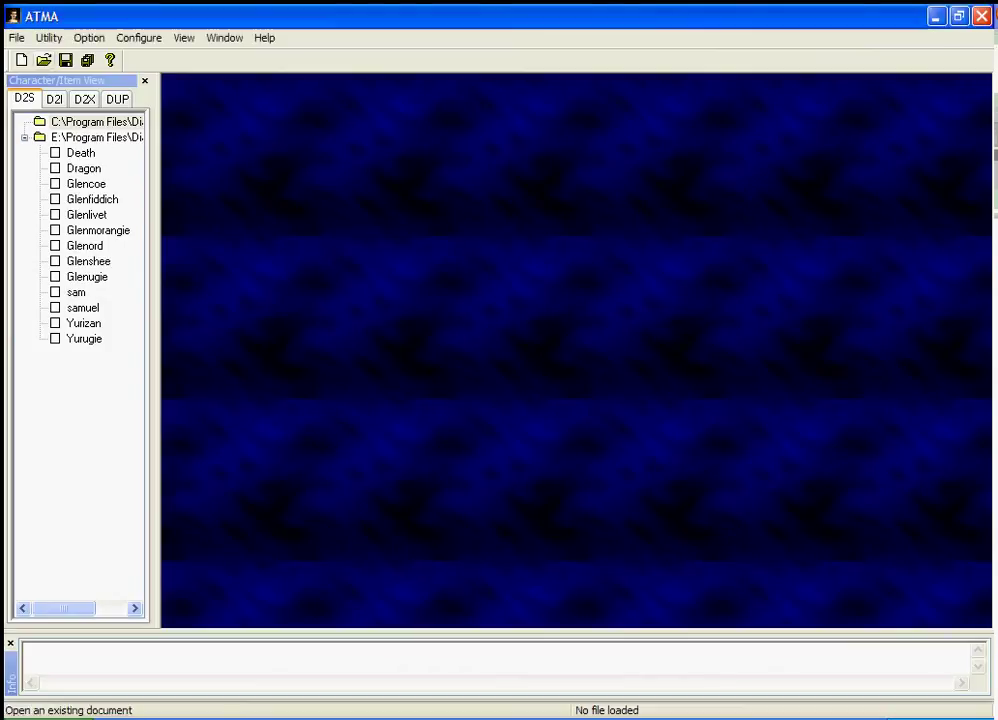
# - Open ATMA's File menu to load a .d2s character save file
pyautogui.click(16, 37)
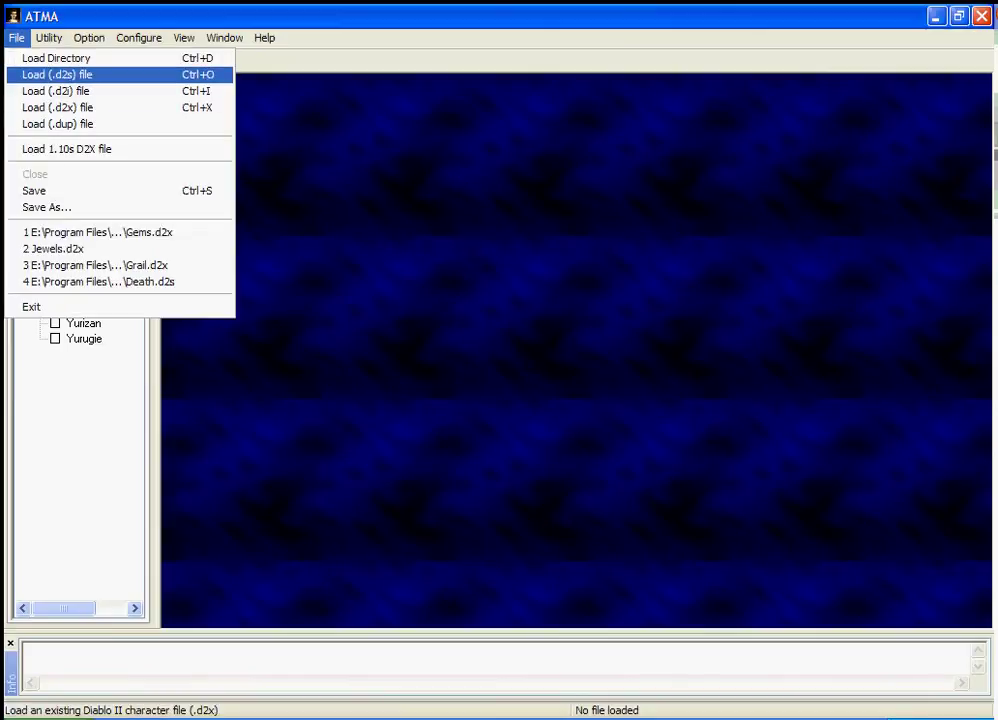
# - Start loading a .d2s file and browse to Program Files on the E: drive
pyautogui.press('Return')
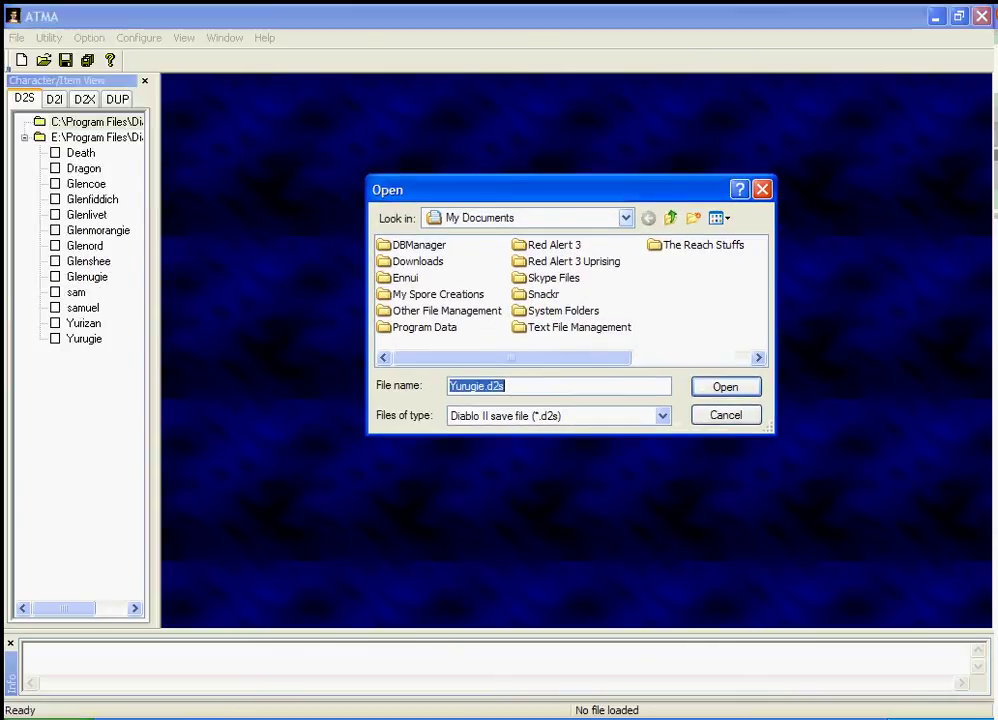
pyautogui.hotkey('alt', 'Down')
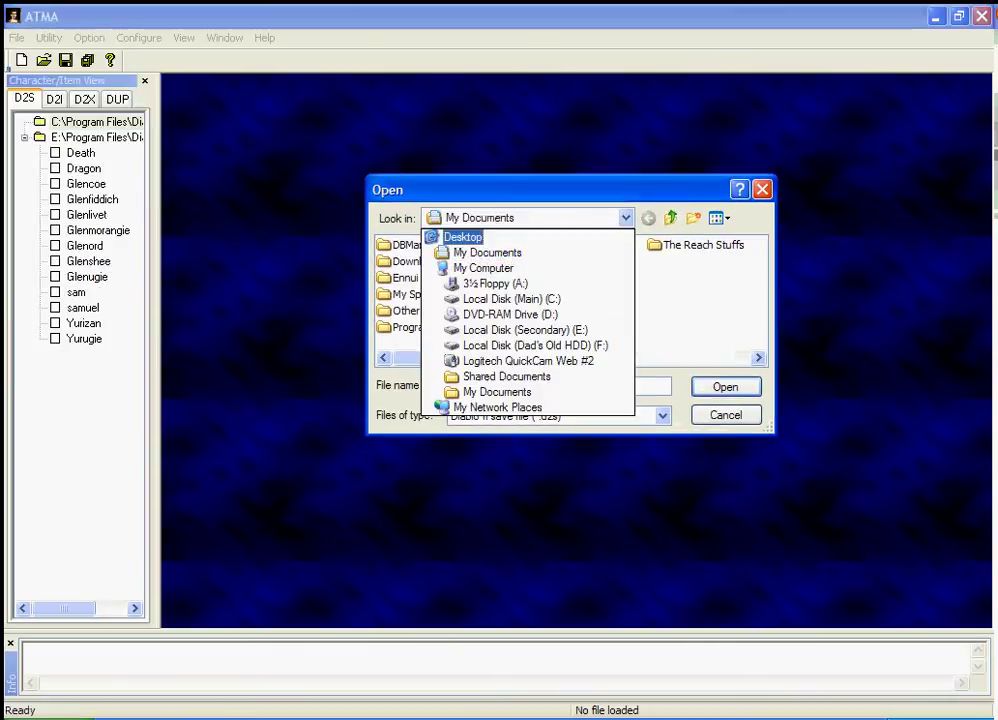
pyautogui.press('Down')
pyautogui.press('Down')
pyautogui.press('Down')
pyautogui.press('Down')
pyautogui.press('Down')
pyautogui.press('Return')
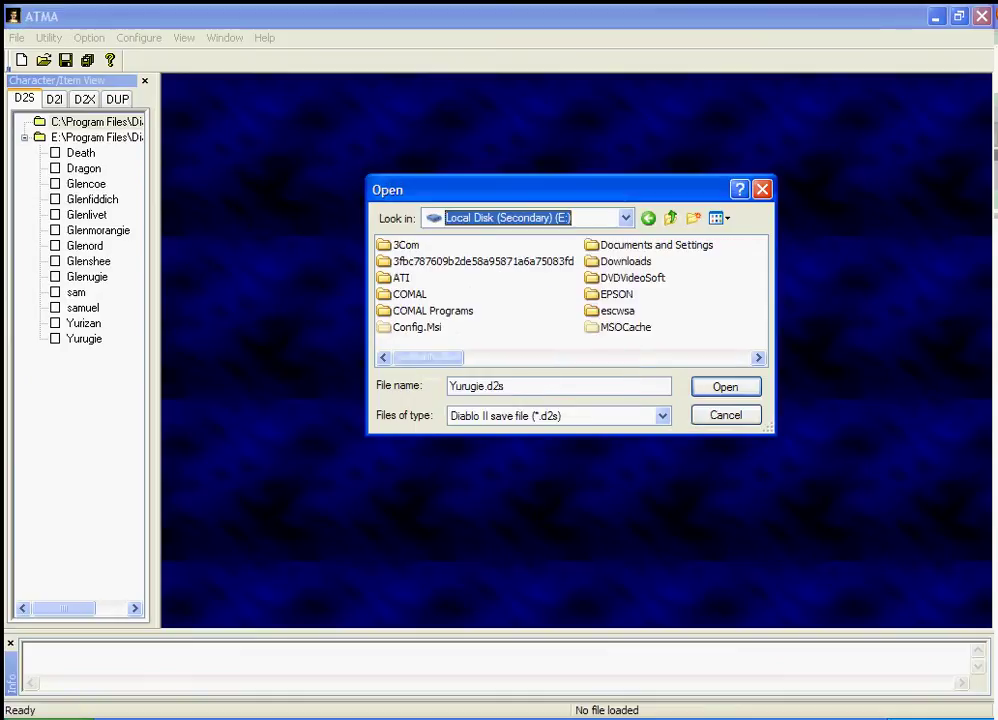
pyautogui.press('Tab')
pyautogui.write('pr')
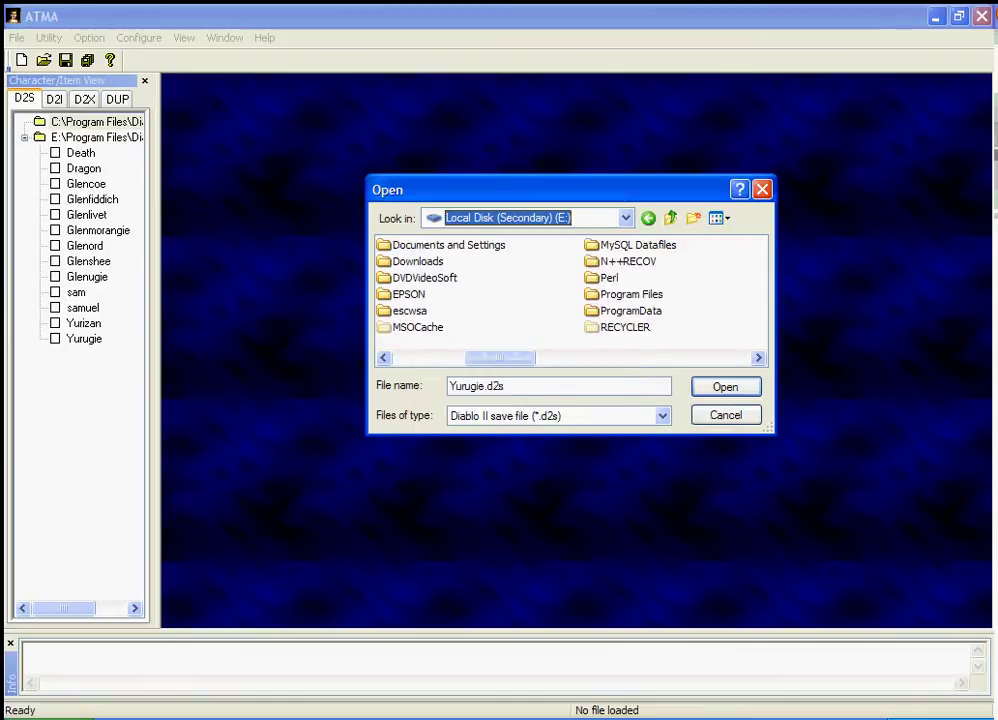
pyautogui.press('Return')
# - Open Glen.d2s from the Diablo II\save folder
pyautogui.hscroll(3, 570, 290)
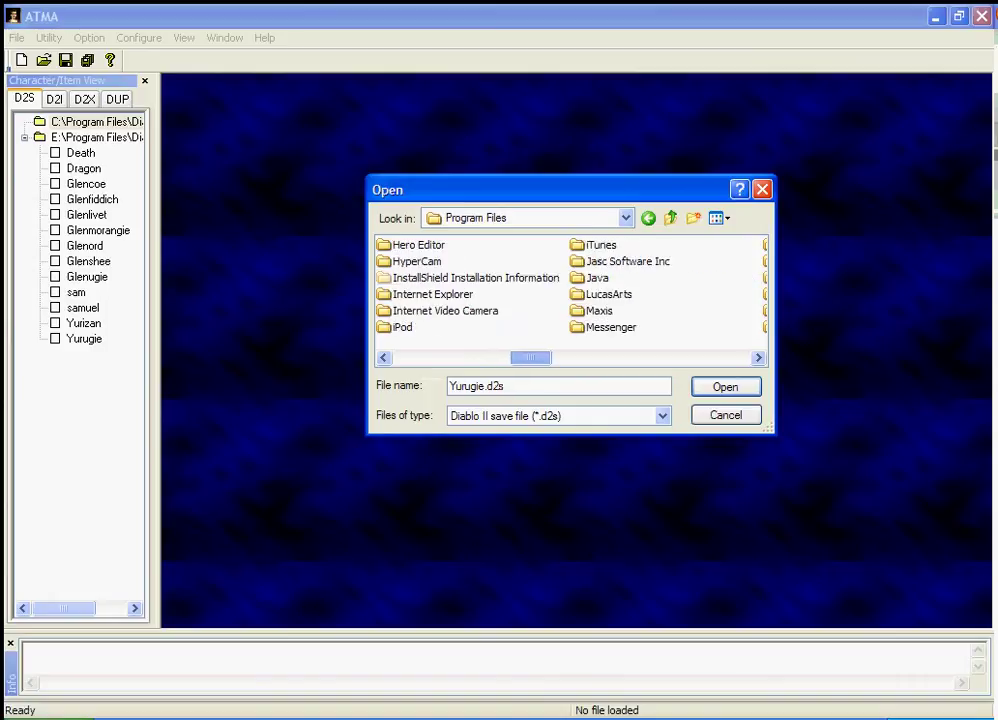
pyautogui.hscroll(-2, 570, 290)
pyautogui.press('d')
pyautogui.press('Return')
pyautogui.press('s')
pyautogui.press('Return')
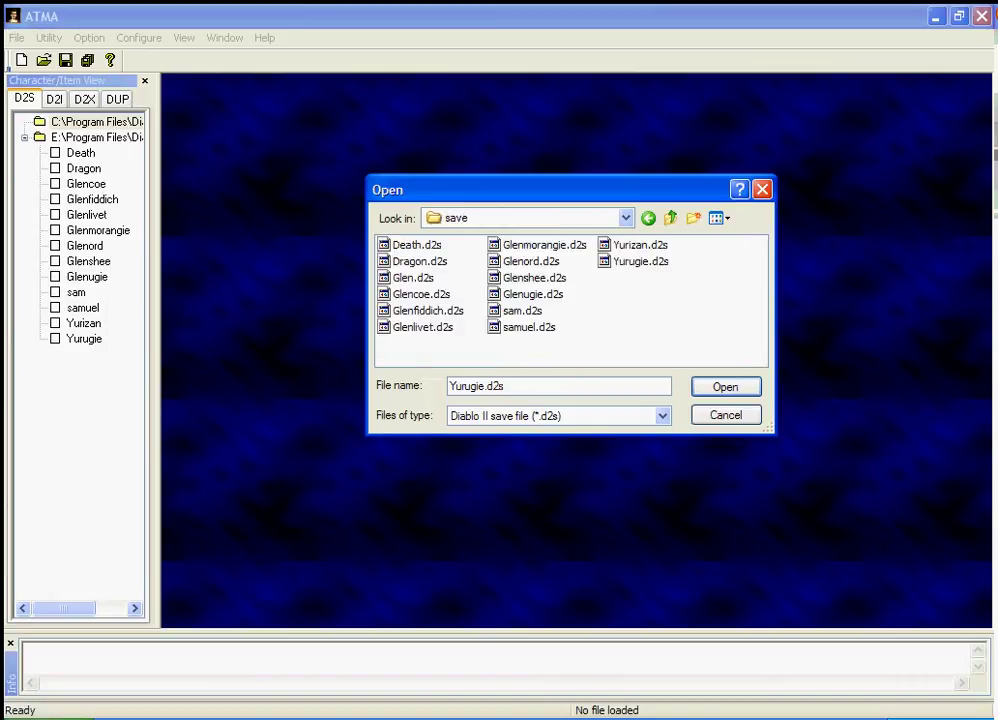
pyautogui.press('g')
pyautogui.press('Return')
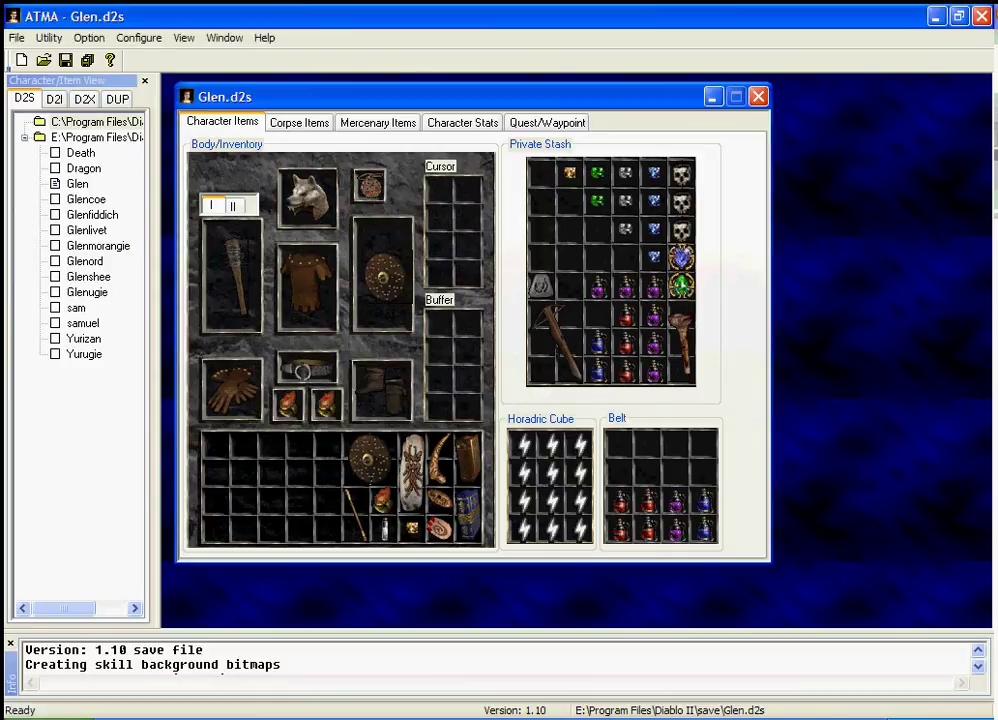
# - Open the Runes stash file from the ATMA folder on the D2X list
pyautogui.click(84, 98)
pyautogui.click(24, 137)
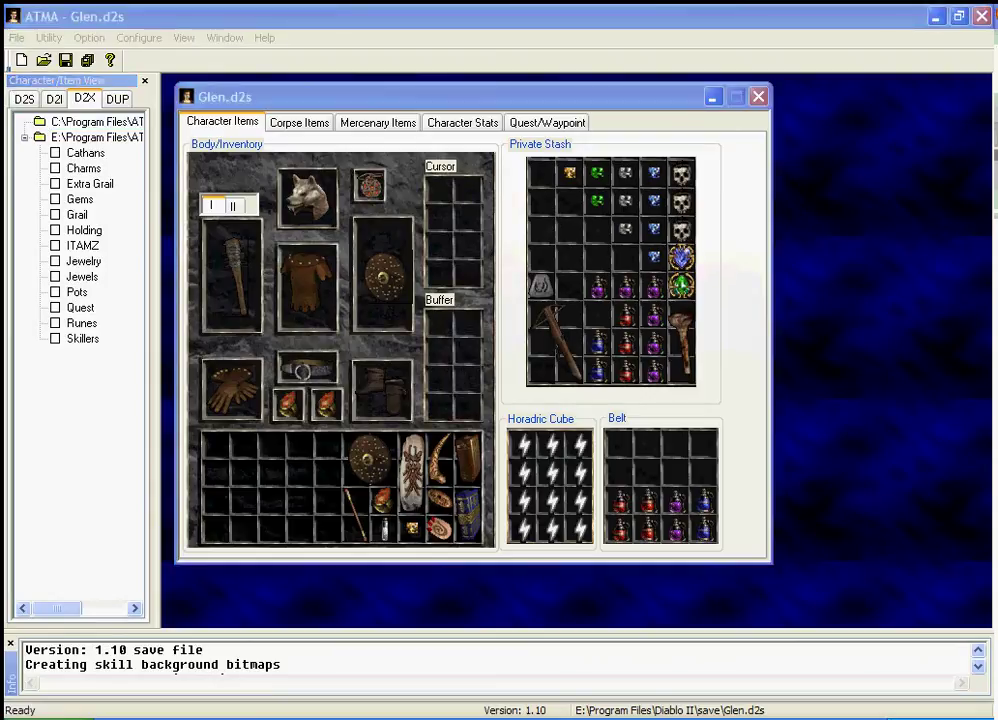
pyautogui.doubleClick(82, 323)
pyautogui.moveTo(330, 172); pyautogui.dragTo(338, 408)
# - Move the Ral Rune from Glen's stash into Runes, save both files, and close Runes
pyautogui.click(541, 285)
pyautogui.click(330, 490)
pyautogui.moveTo(338, 408); pyautogui.dragTo(322, 273)
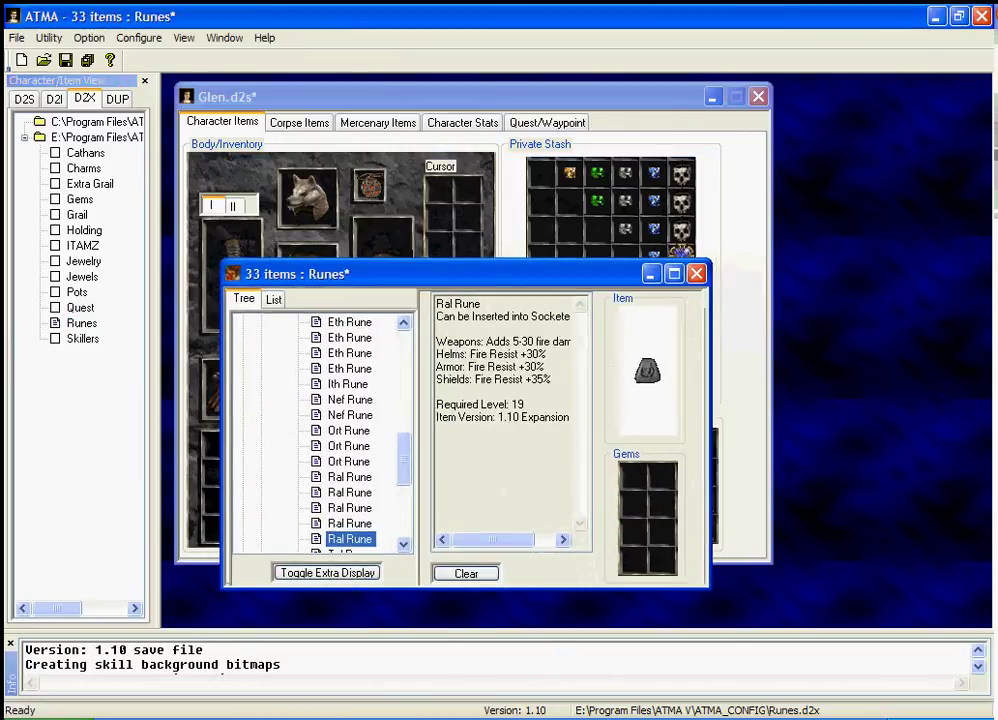
pyautogui.click(65, 60)
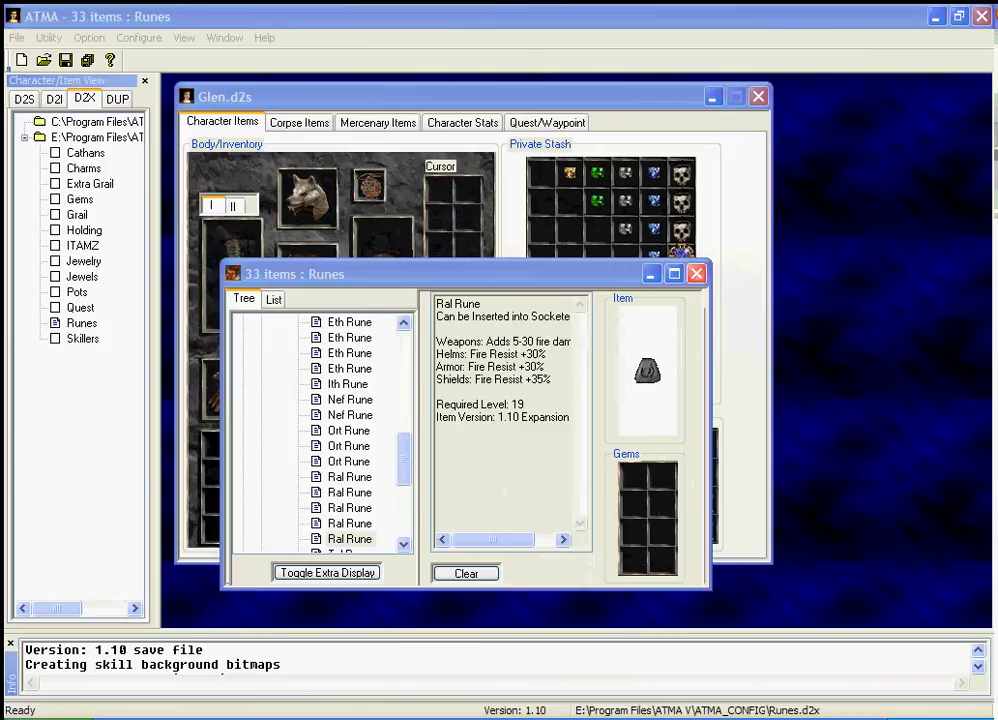
pyautogui.hotkey('ctrl', 'F4')
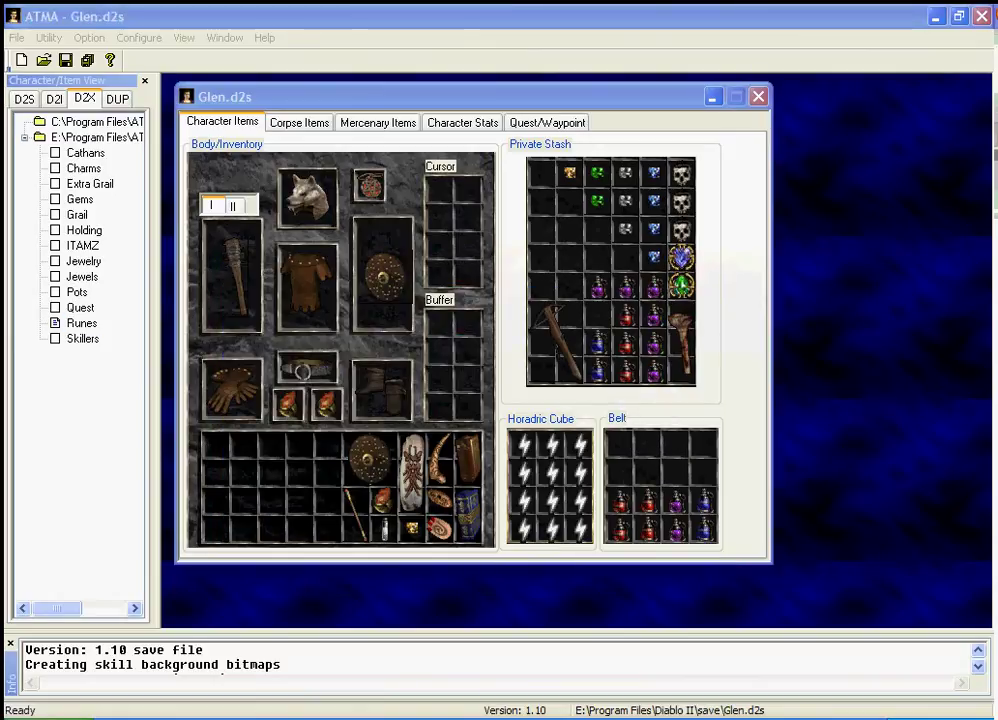
# - Open the Grail stash, drop Glen's Glyph Song light crossbow into it, and save both files
pyautogui.click(81, 323)
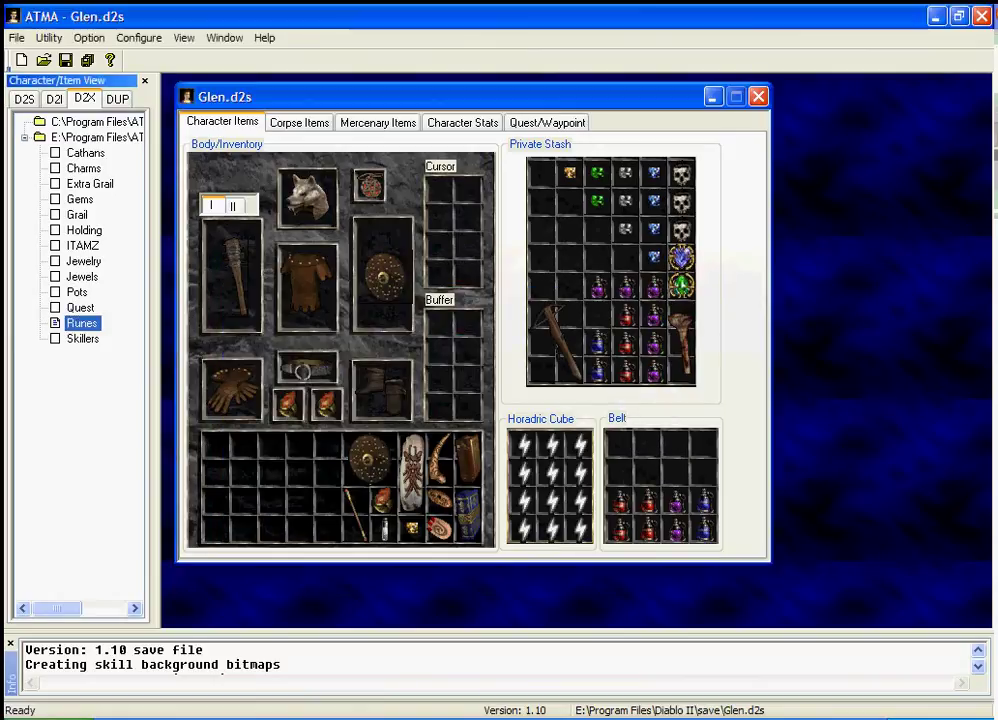
pyautogui.doubleClick(77, 214)
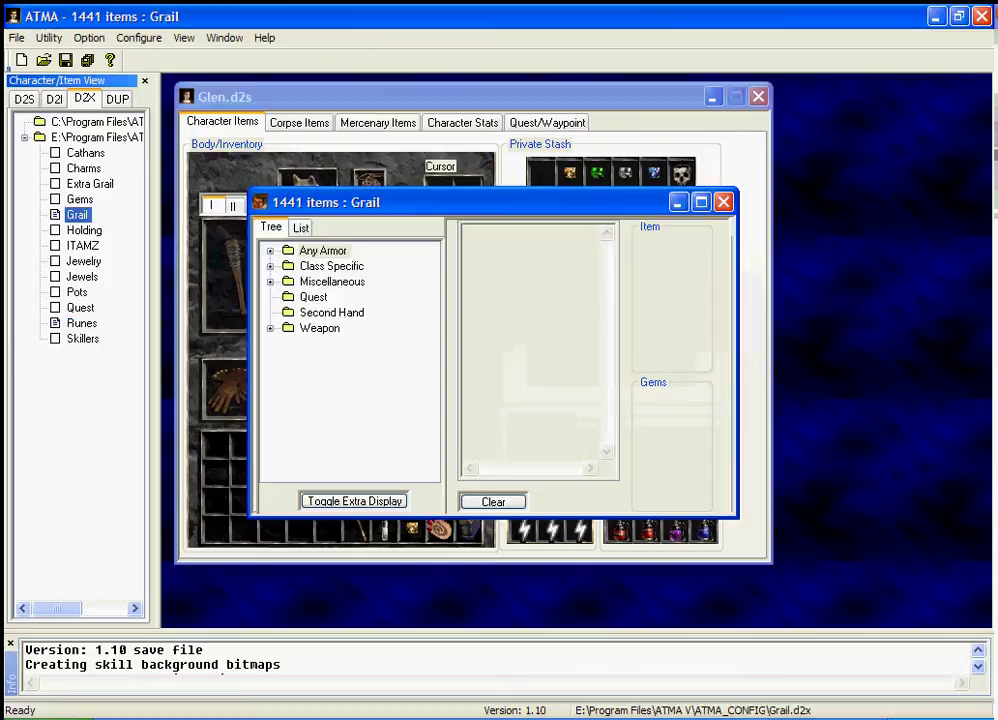
pyautogui.moveTo(330, 202); pyautogui.dragTo(256, 244)
pyautogui.hotkey('ctrl', 'F4')
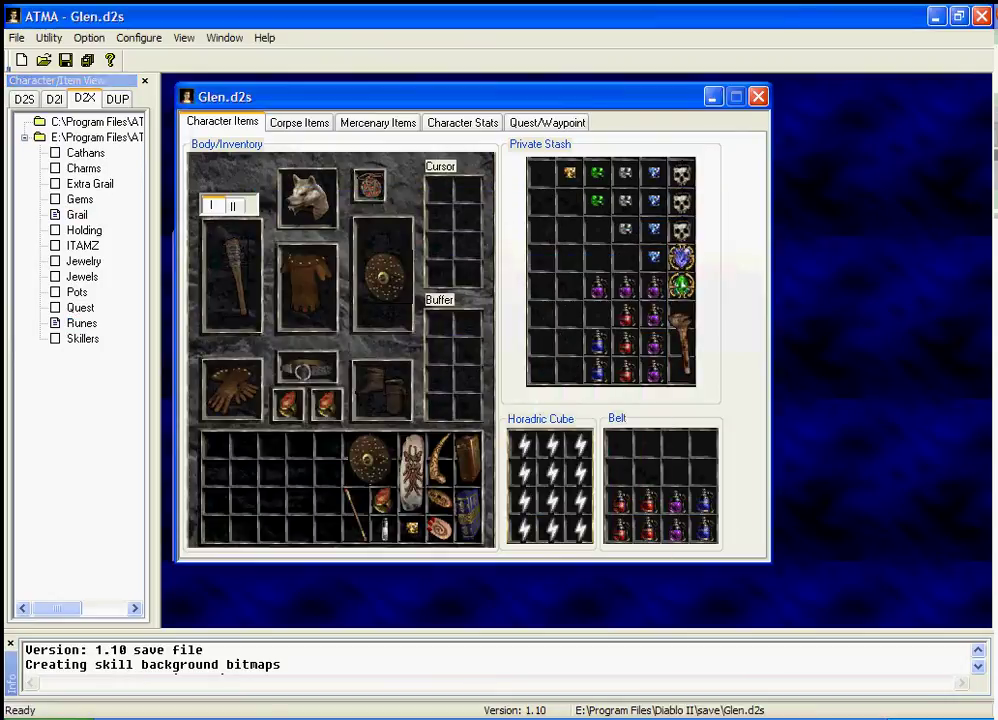
pyautogui.click(77, 214)
pyautogui.moveTo(400, 96); pyautogui.dragTo(533, 89)
pyautogui.moveTo(700, 330); pyautogui.dragTo(280, 420)
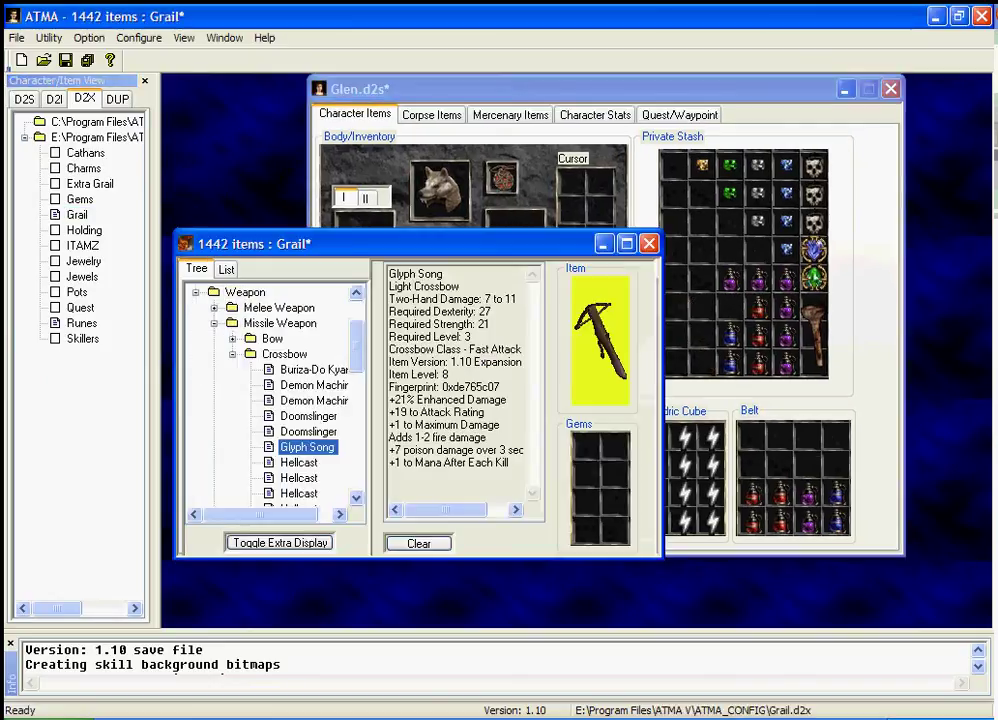
pyautogui.click(87, 59)
# - Close Grail, move a Wirt's Leg from Glen's stash into ITAMZ, then close ITAMZ
pyautogui.hotkey('ctrl', 'F4')
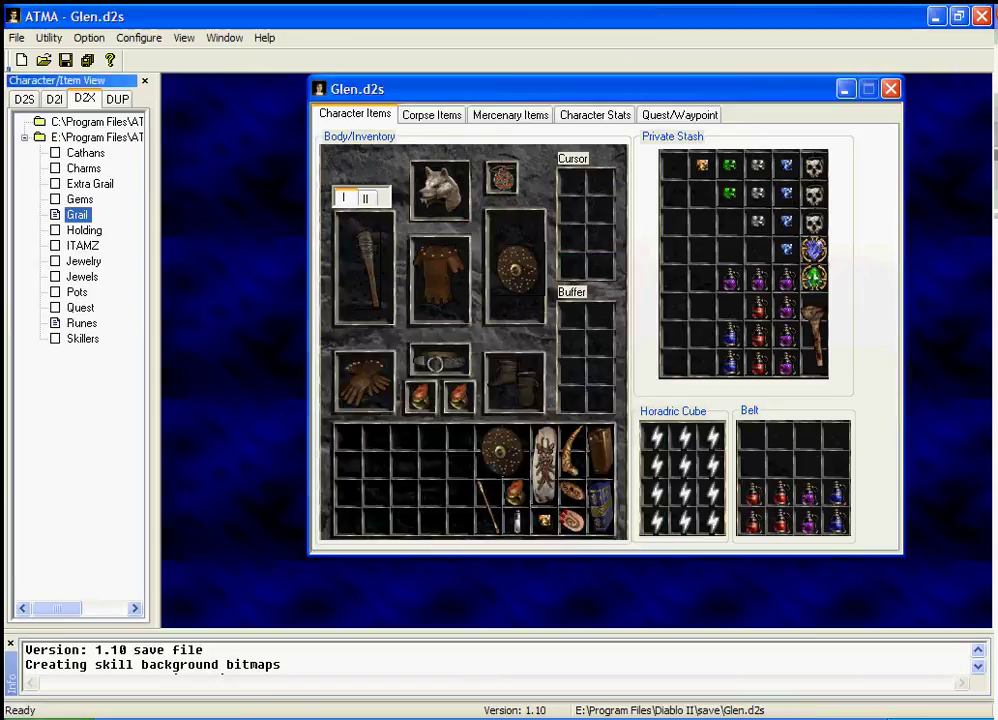
pyautogui.doubleClick(83, 245)
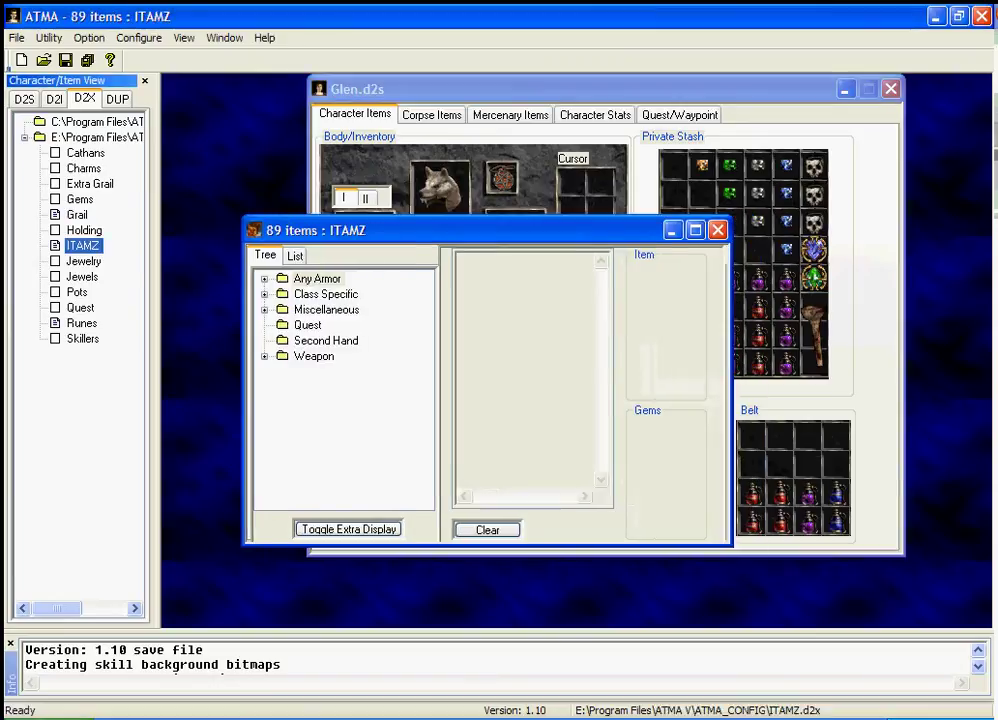
pyautogui.moveTo(814, 320); pyautogui.dragTo(273, 280)
pyautogui.hotkey('ctrl', 'F4')
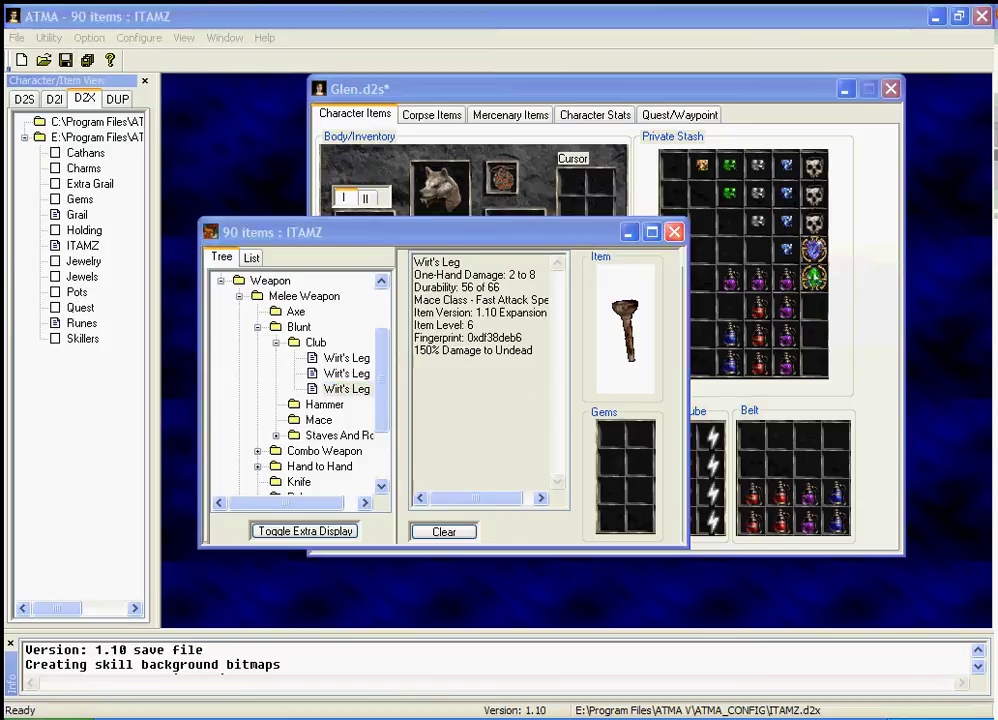
pyautogui.press('Return')
pyautogui.click(83, 245)
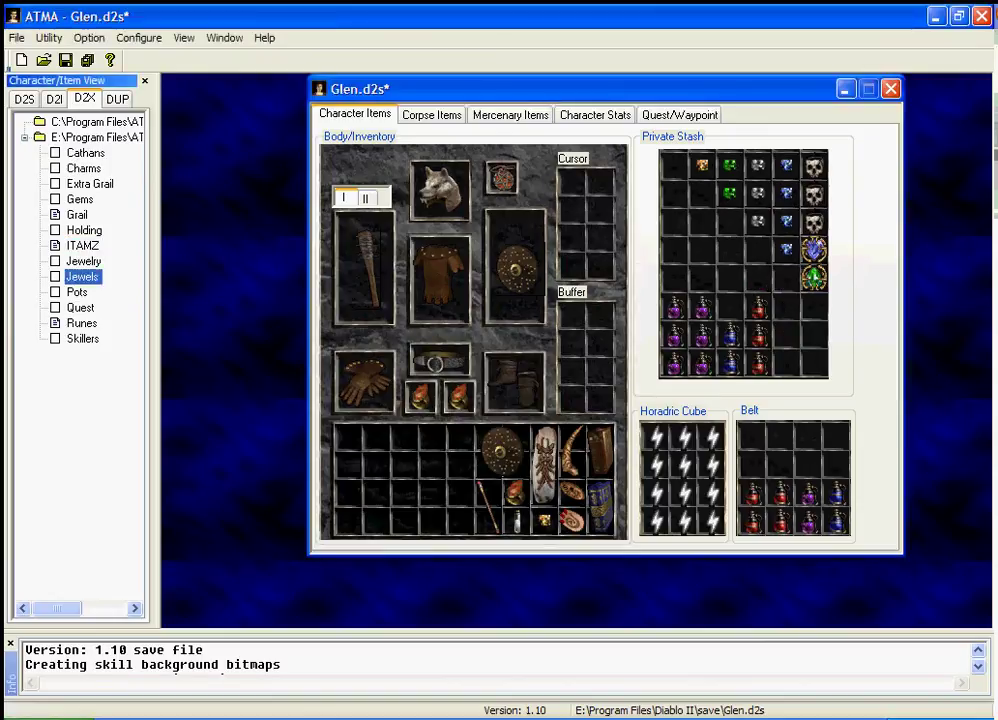
# - Open the Jewels stash file, then return focus to the stash file list
pyautogui.doubleClick(82, 276)
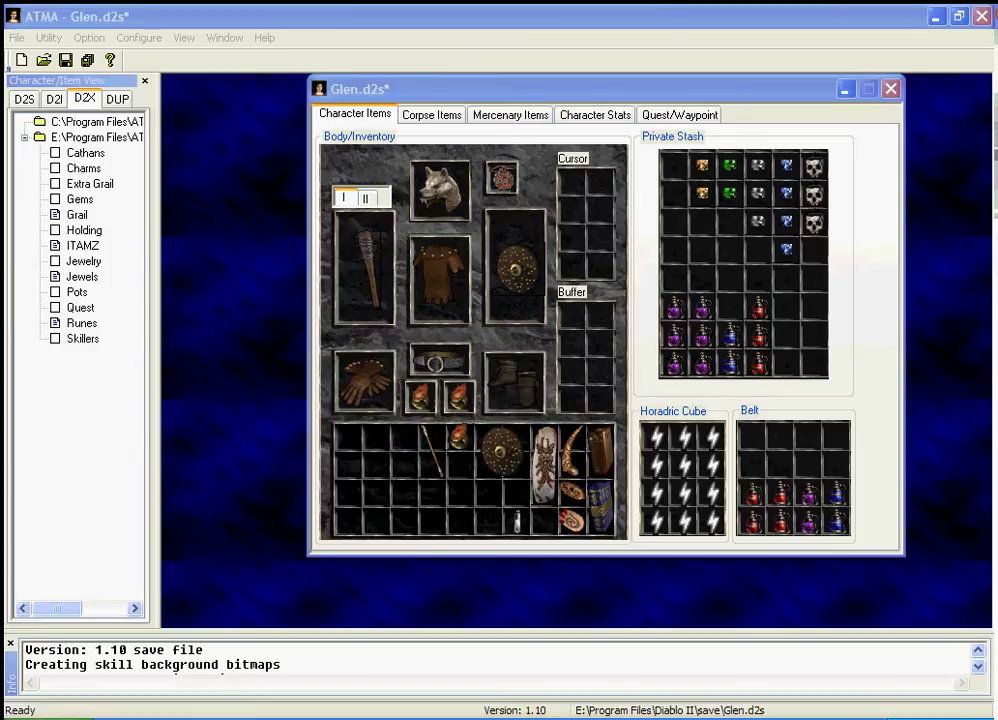
pyautogui.click(82, 276)
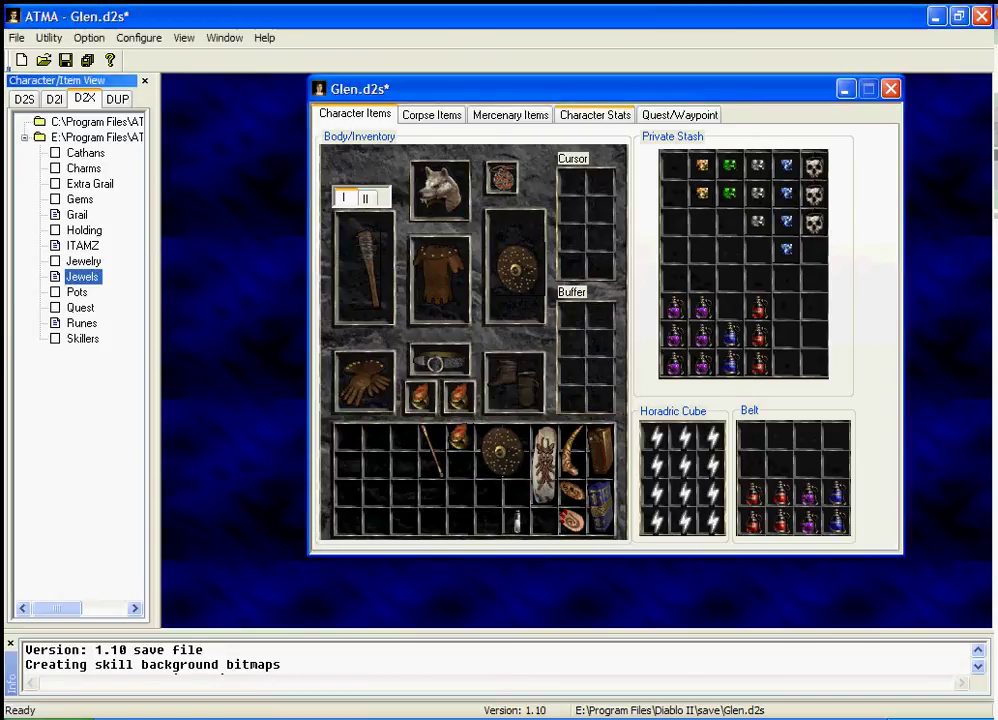
pyautogui.click(680, 114)
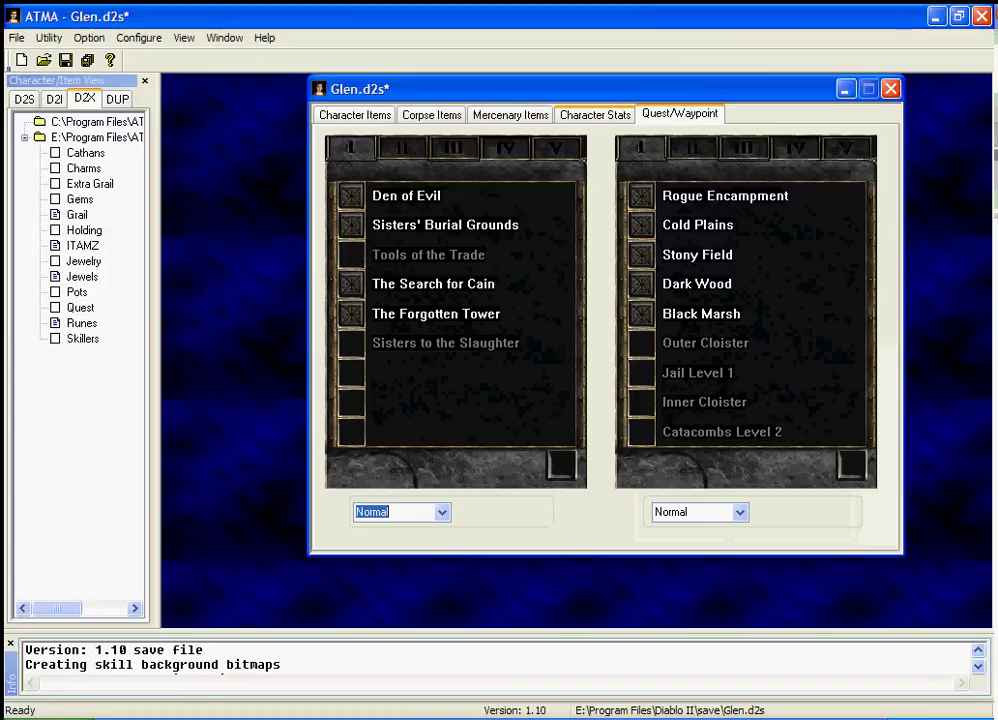
pyautogui.click(595, 114)
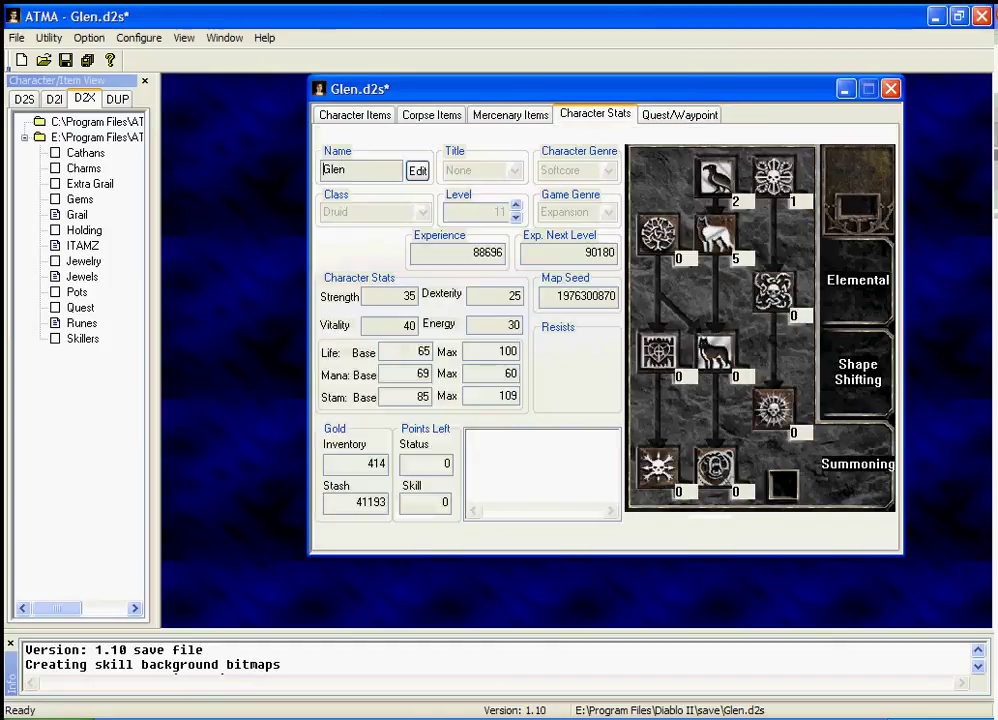
pyautogui.click(678, 258)
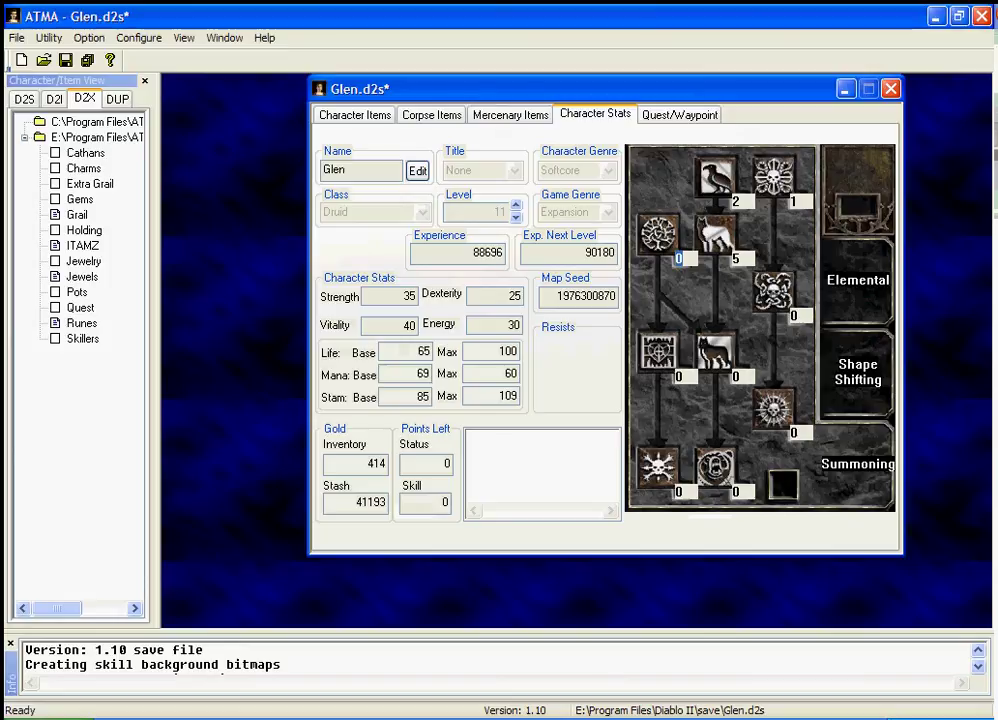
pyautogui.click(510, 114)
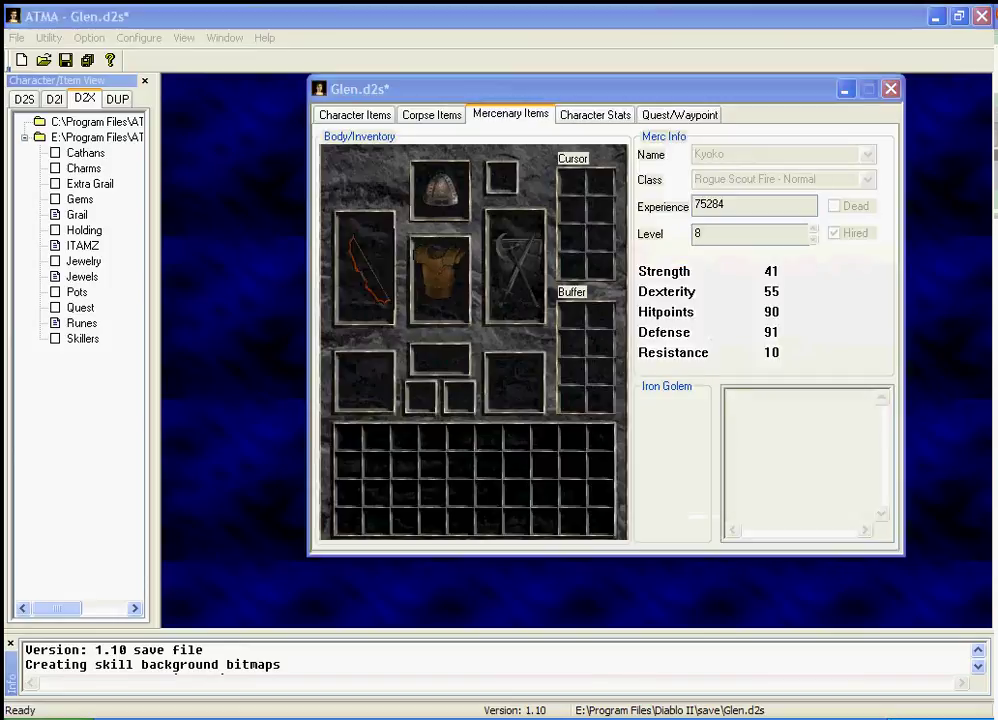
pyautogui.press('Left')
pyautogui.press('Left')
pyautogui.press('Right')
pyautogui.press('Left')
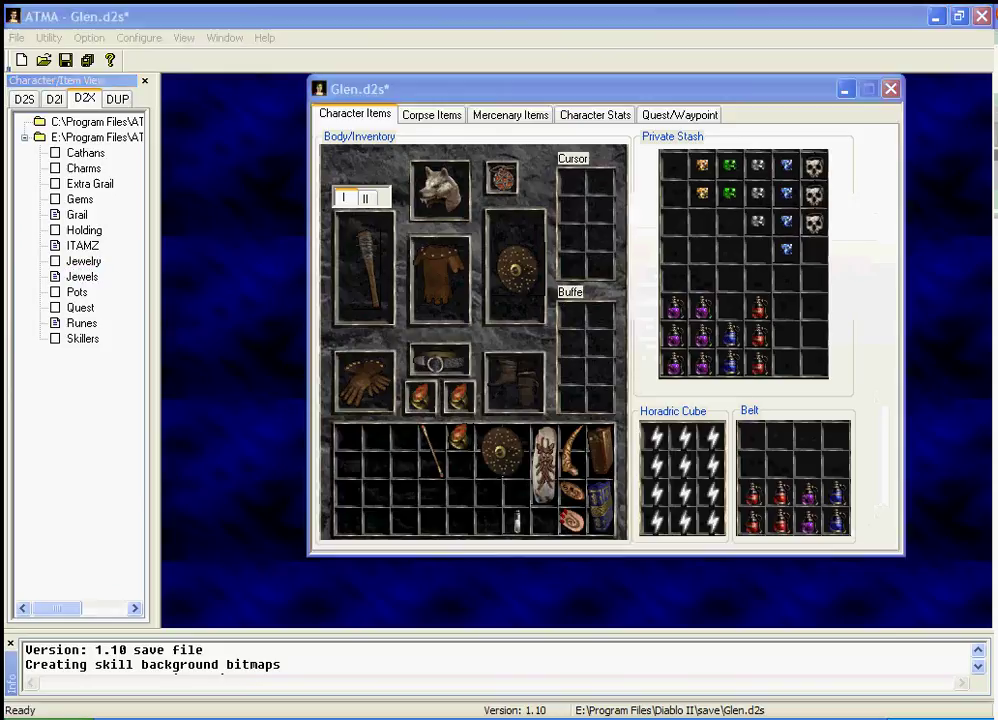
# - Open the Gems stash file alongside Glen's character window
pyautogui.click(82, 276)
pyautogui.doubleClick(80, 199)
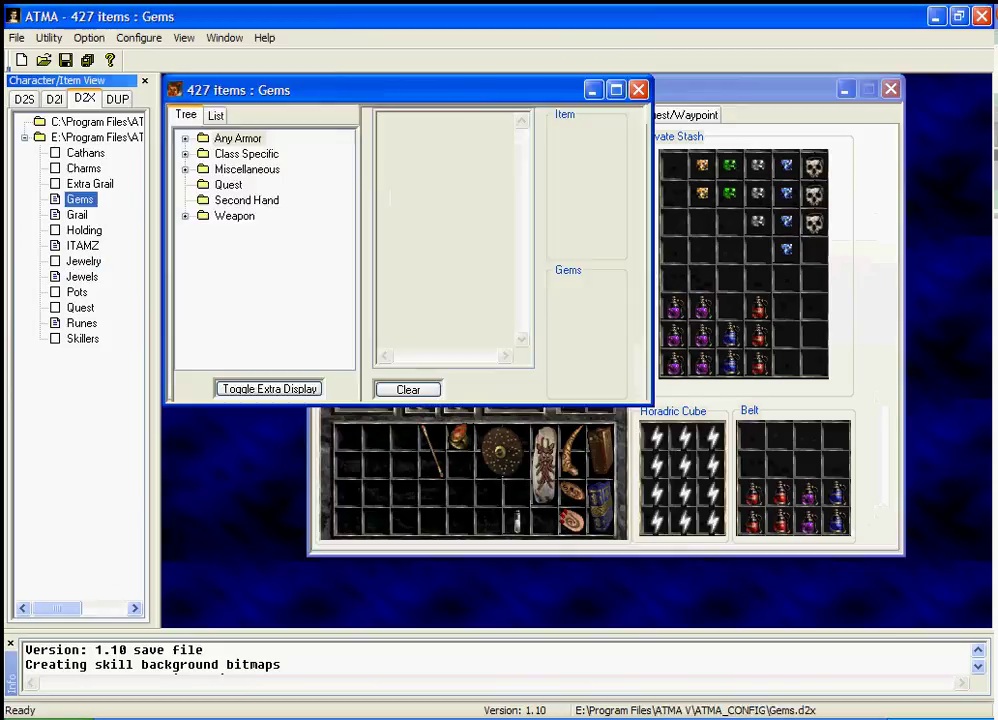
pyautogui.hotkey('ctrl', 'F6')
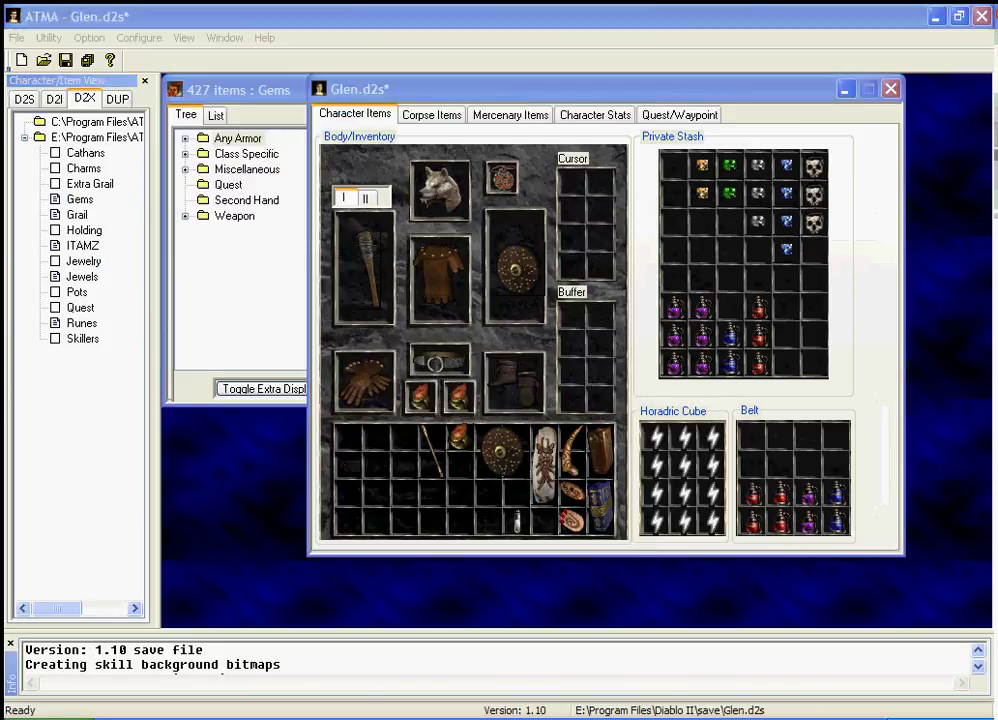
pyautogui.hotkey('ctrl', 'F6')
# - Paste the Chipped Sapphire, Diamond, Topaz and Emerald from Glen's stash into Gems
pyautogui.hotkey('ctrl', 'v')
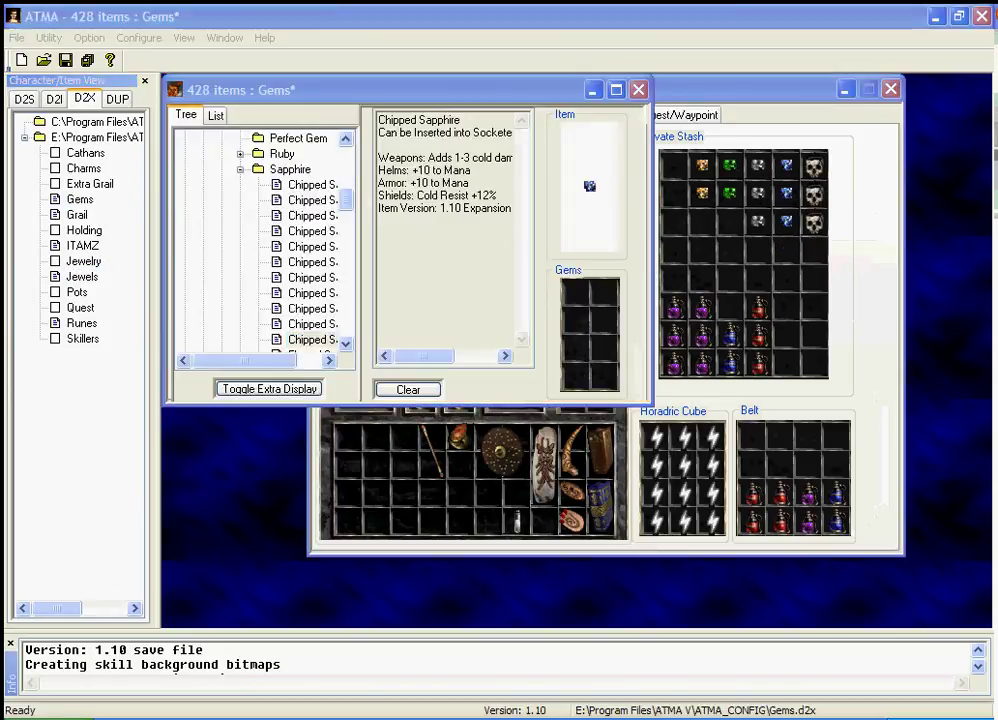
pyautogui.hotkey('ctrl', 'F6')
pyautogui.hotkey('ctrl', 'F6')
pyautogui.hotkey('ctrl', 'v')
pyautogui.hotkey('ctrl', 'F6')
pyautogui.hotkey('ctrl', 'F6')
pyautogui.hotkey('ctrl', 'v')
pyautogui.hotkey('ctrl', 'v')
# - Paste another Chipped Diamond, Chipped Sapphire and the Chipped Skull into Gems, then close it
pyautogui.hotkey('ctrl', 'F6')
pyautogui.hotkey('ctrl', 'F6')
pyautogui.hotkey('ctrl', 'v')
pyautogui.hotkey('ctrl', 'F6')
pyautogui.hotkey('ctrl', 'F6')
pyautogui.hotkey('ctrl', 'v')
pyautogui.hotkey('ctrl', 'F6')
pyautogui.hotkey('ctrl', 'F6')
pyautogui.hotkey('ctrl', 'v')
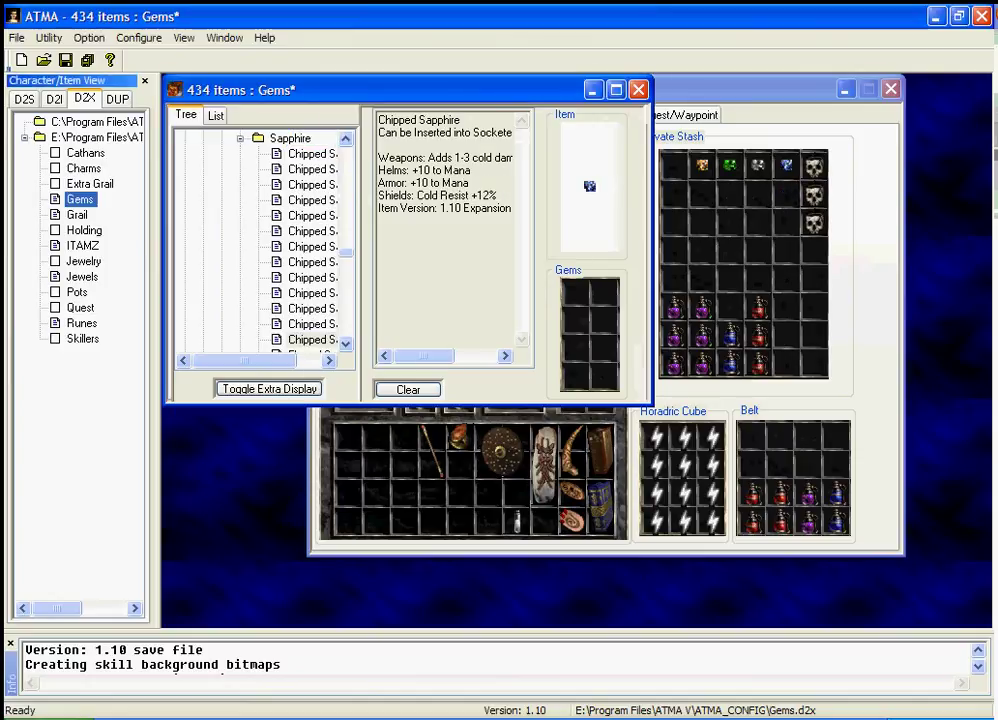
pyautogui.hotkey('ctrl', 'F6')
pyautogui.hotkey('ctrl', 'F6')
pyautogui.hotkey('ctrl', 'v')
pyautogui.hotkey('ctrl', 'F6')
pyautogui.hotkey('ctrl', 'F6')
pyautogui.hotkey('ctrl', 'v')
pyautogui.hotkey('ctrl', 'F6')
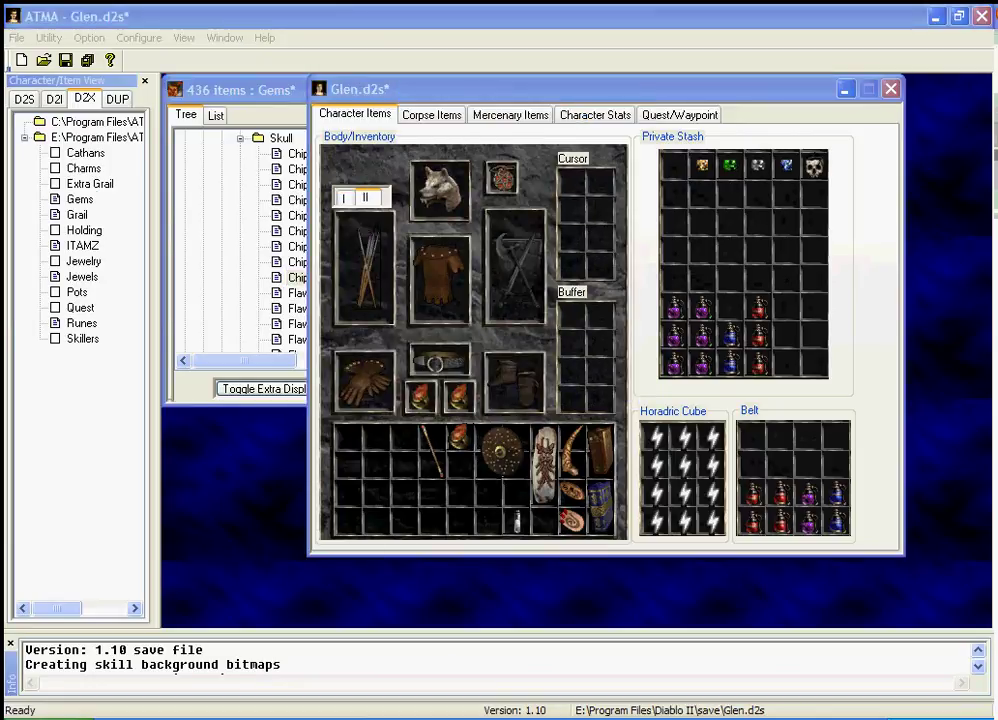
pyautogui.hotkey('ctrl', 'F6')
pyautogui.hotkey('ctrl', 'F4')
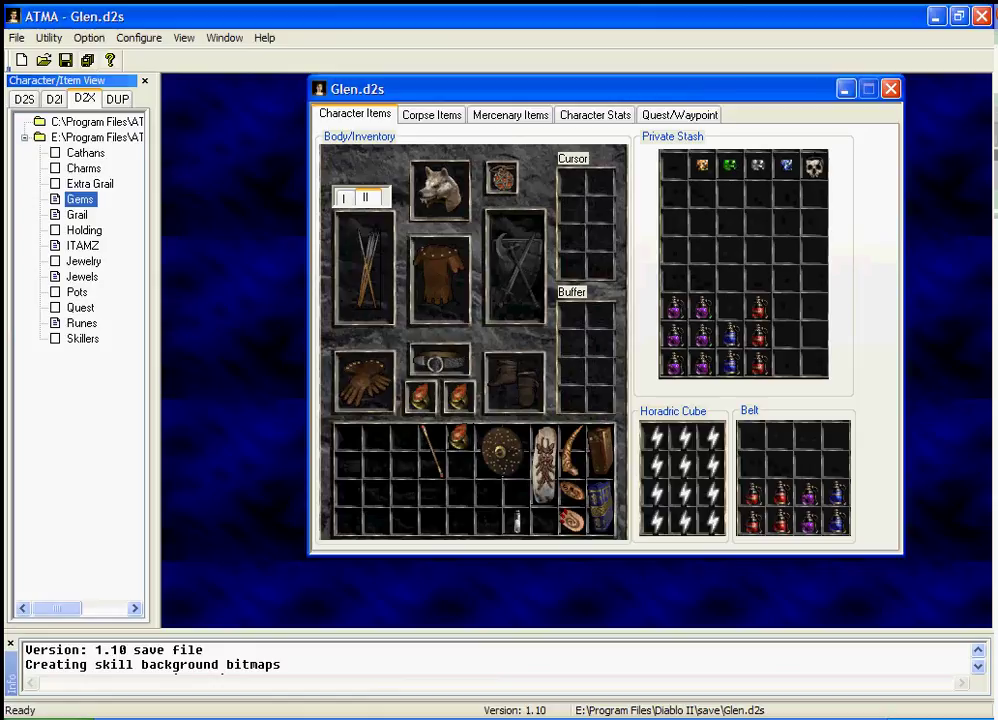
# - Close Glen.d2s and switch between the character save and stash file lists
pyautogui.hotkey('ctrl', 'F4')
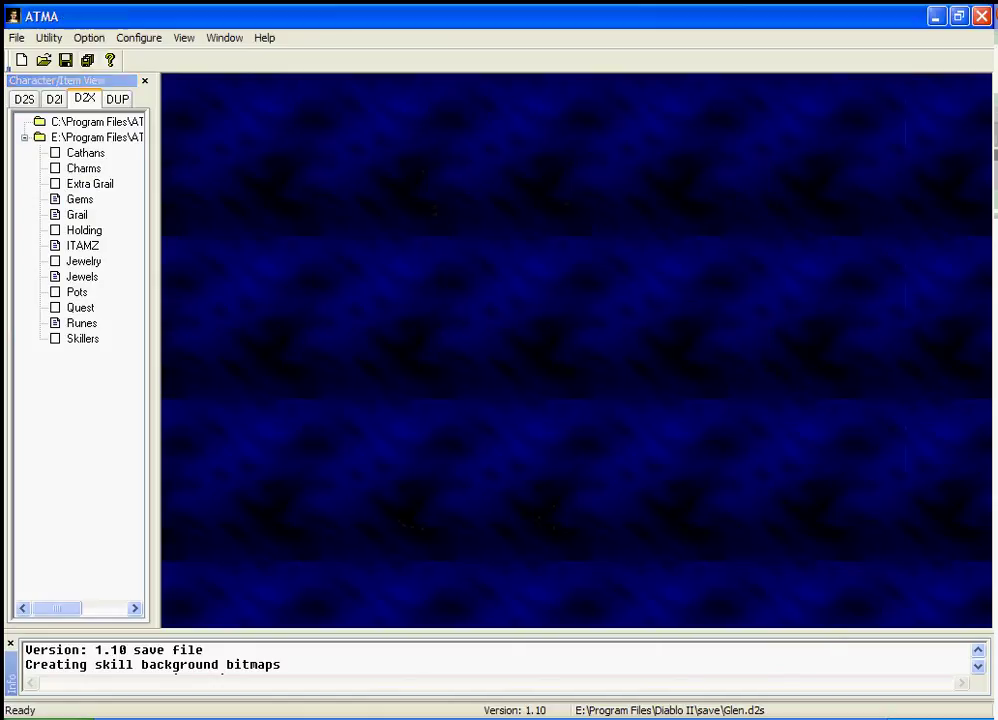
pyautogui.press('Left')
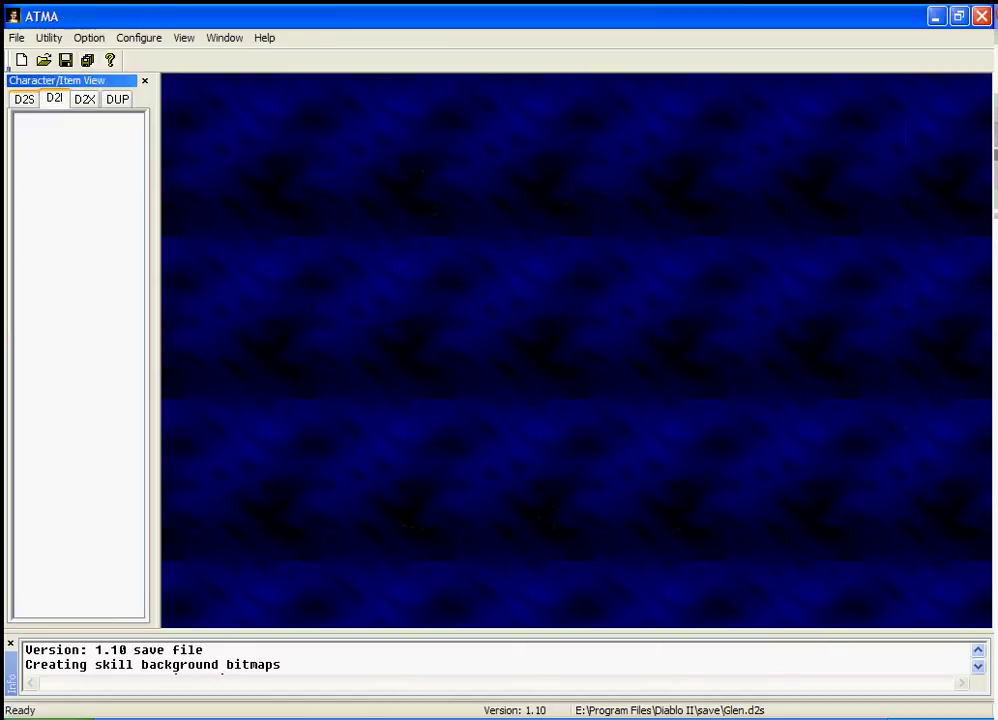
pyautogui.press('Left')
pyautogui.press('Right')
pyautogui.press('Right')
pyautogui.press('Left')
pyautogui.press('Left')
pyautogui.press('Right')
pyautogui.press('Right')
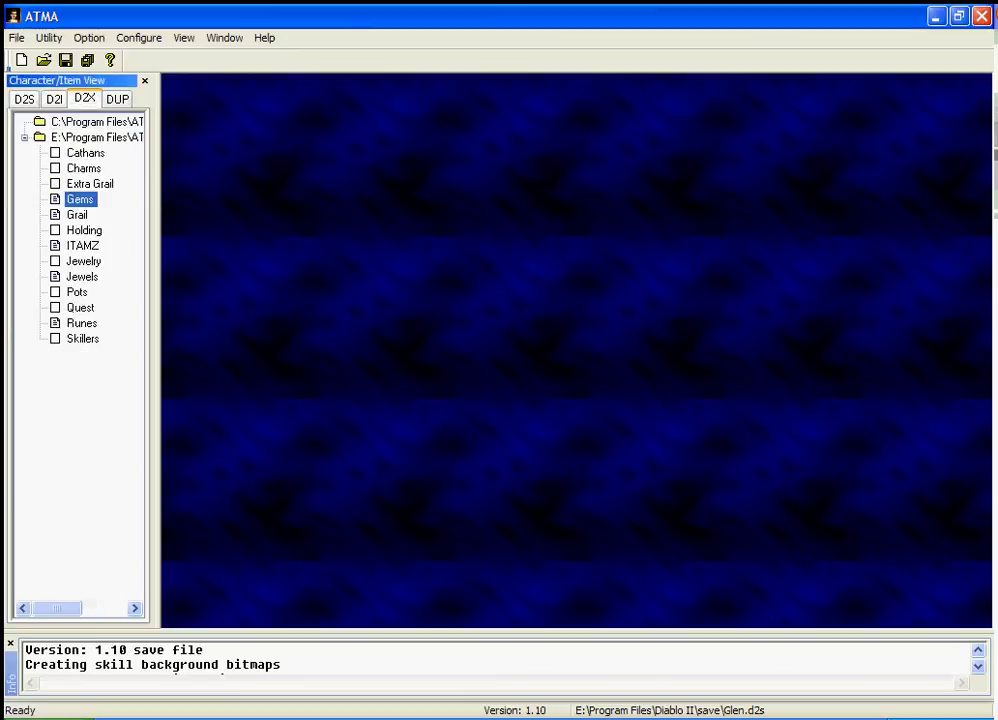